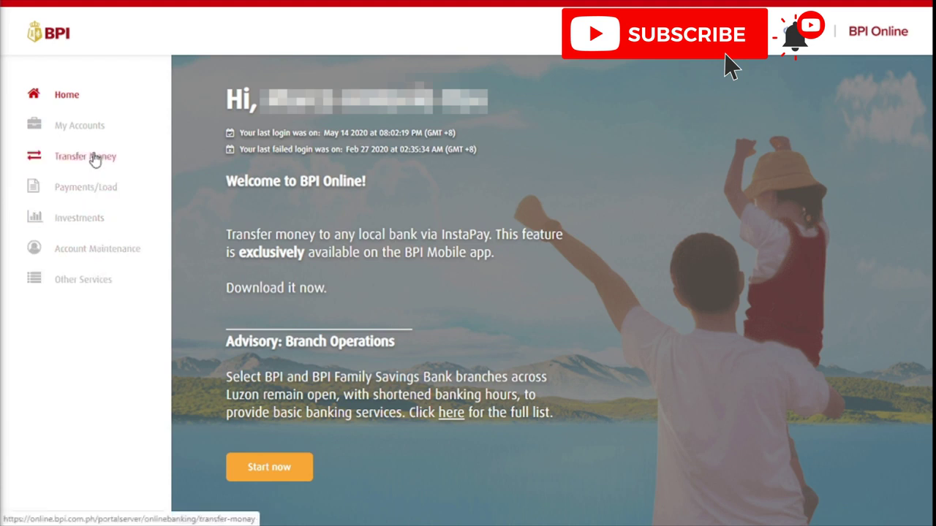
- Open the Transfer Money form and select the first account in Transfer from
click(94, 159)
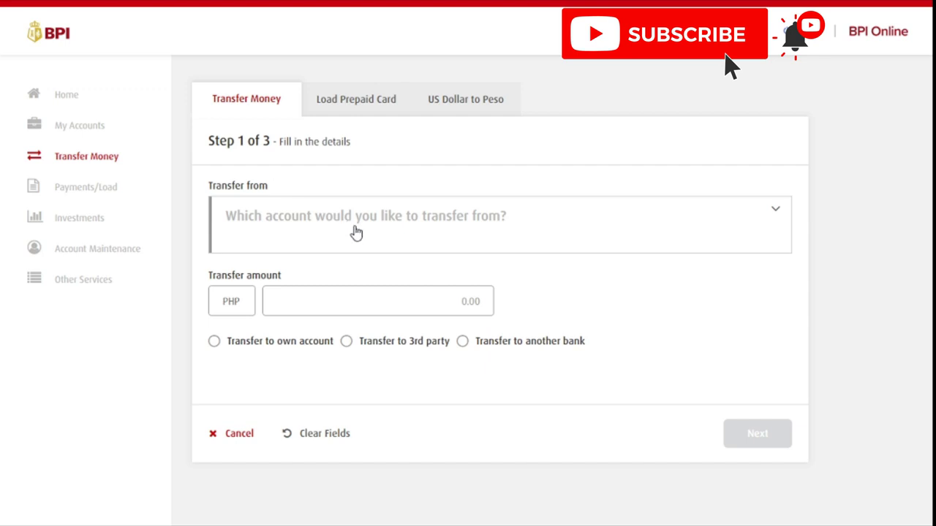
click(356, 232)
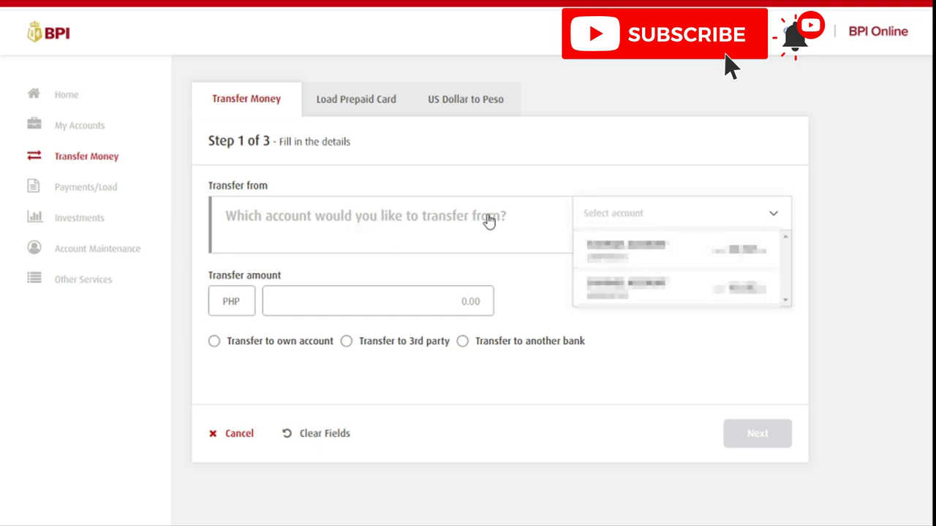
click(698, 256)
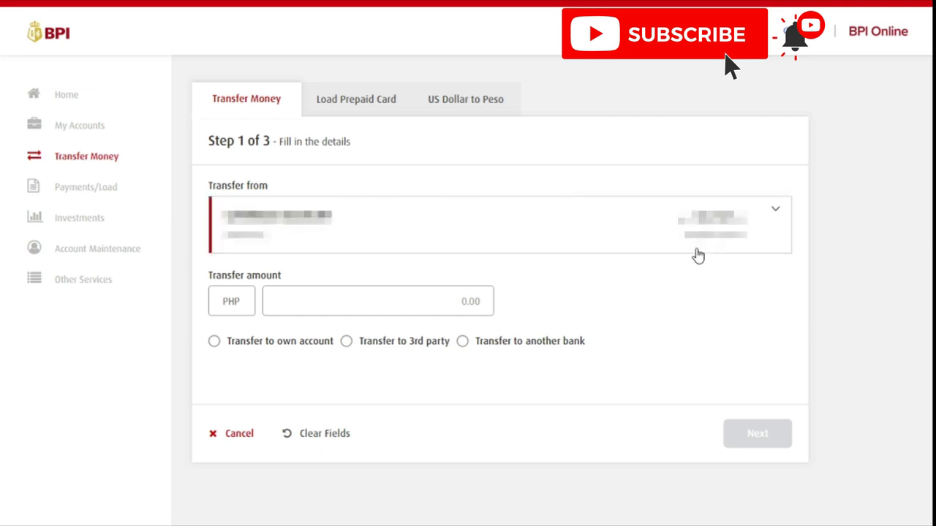
click(417, 302)
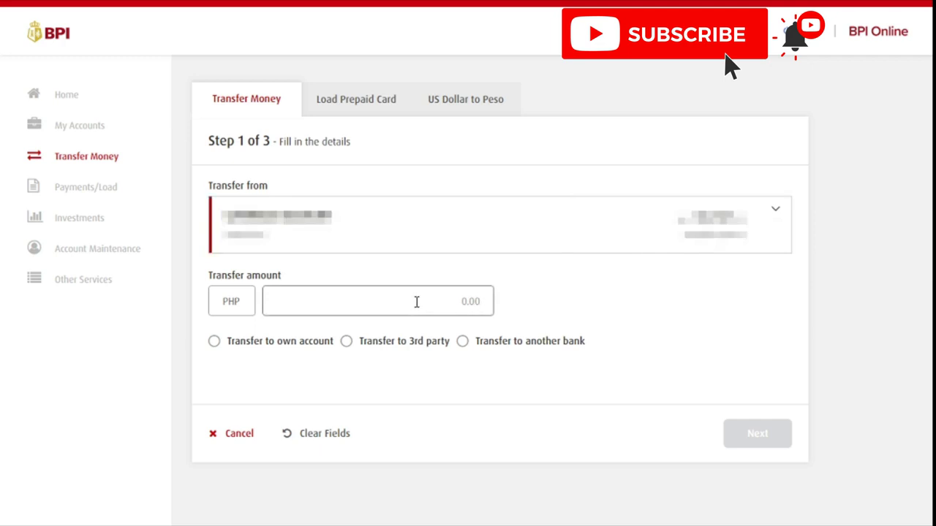
- Enter a transfer amount of 50.00 PHP and select Transfer to 3rd party
text(50)
click(543, 284)
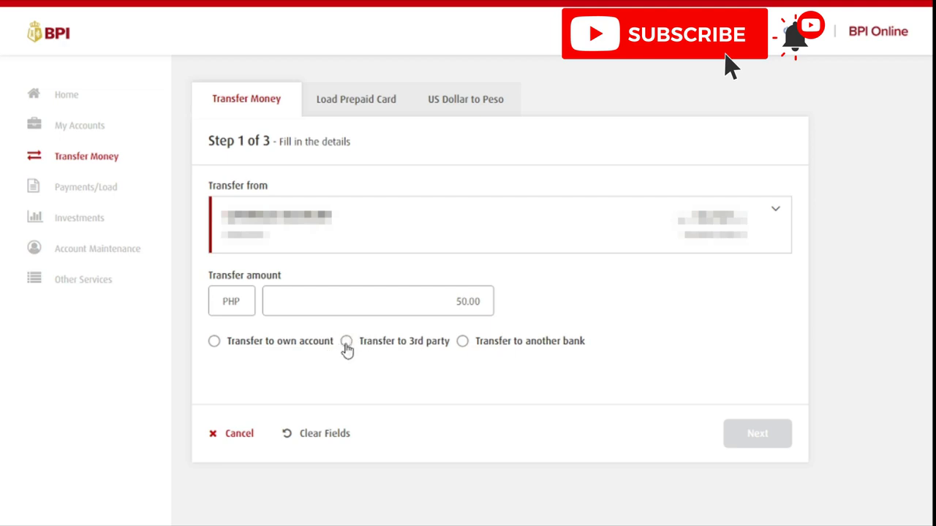
click(347, 350)
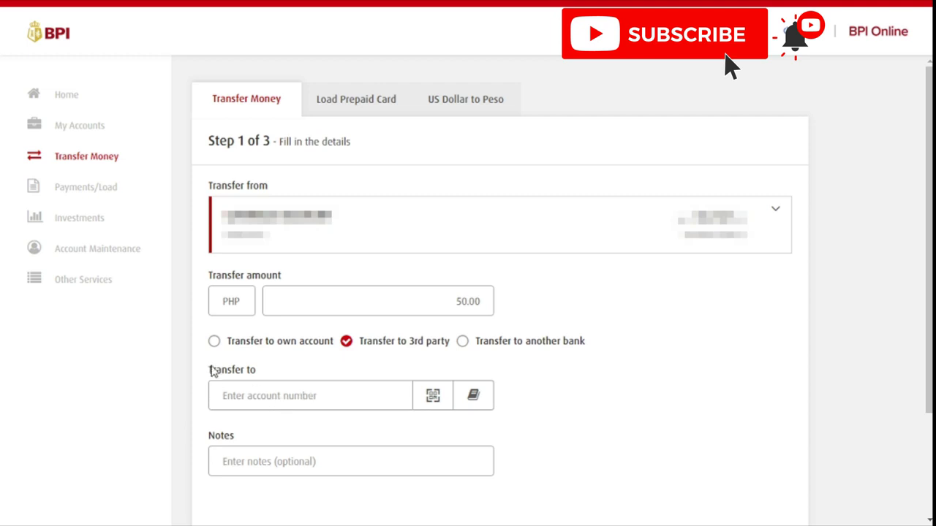
drag(209, 371, 276, 373)
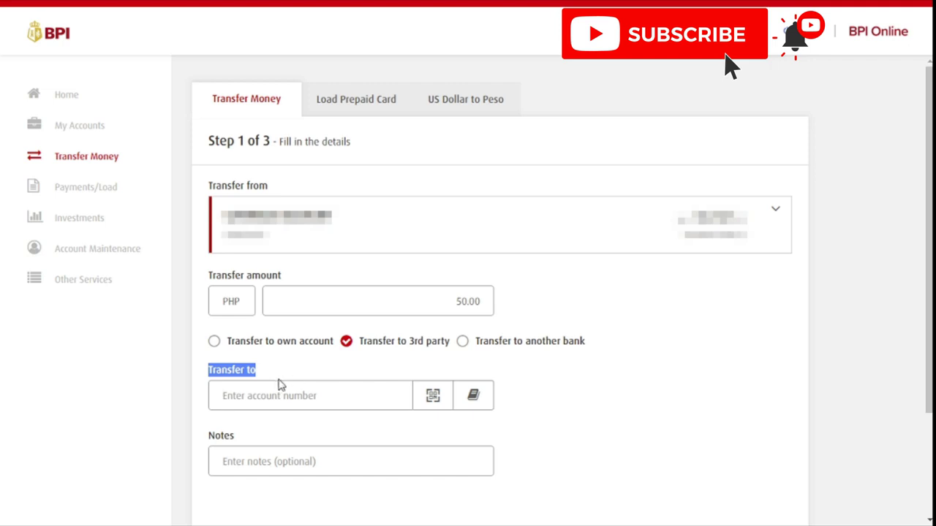
click(370, 373)
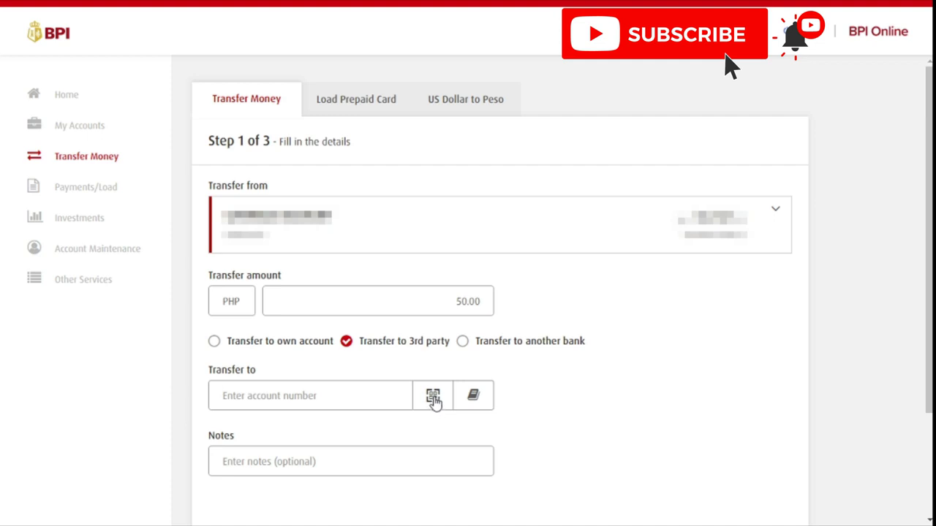
- Fill the recipient account number from the saved 3rd-party accounts list
click(361, 395)
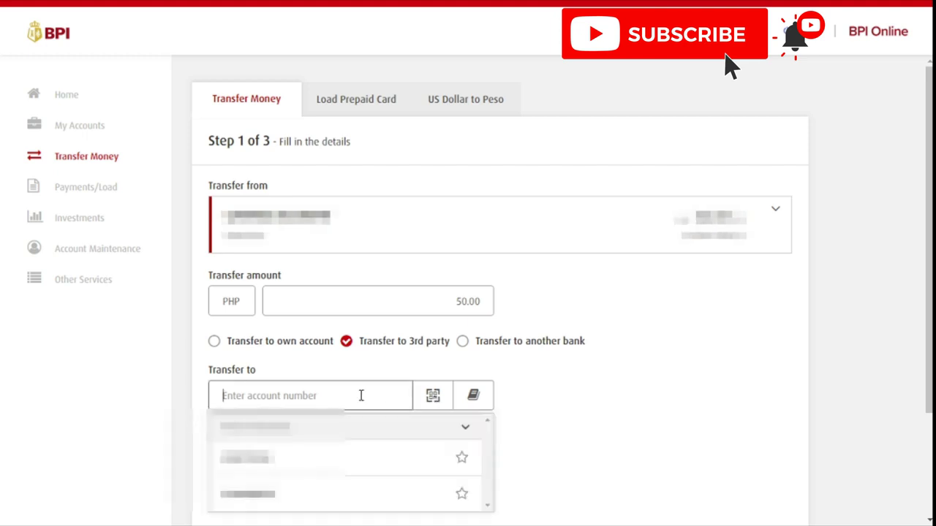
click(240, 502)
click(290, 460)
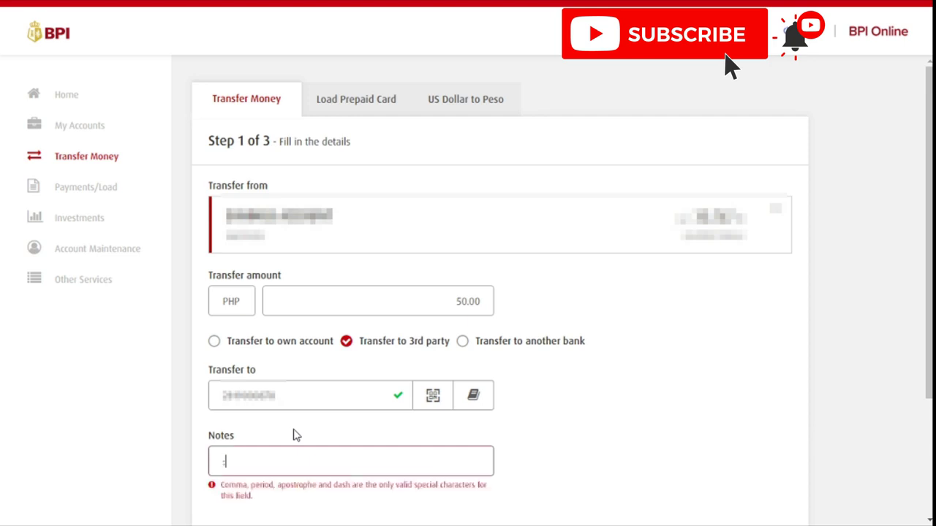
- Type the note 'Payment for online seller' in Notes, fixing the typos
text(PAym)
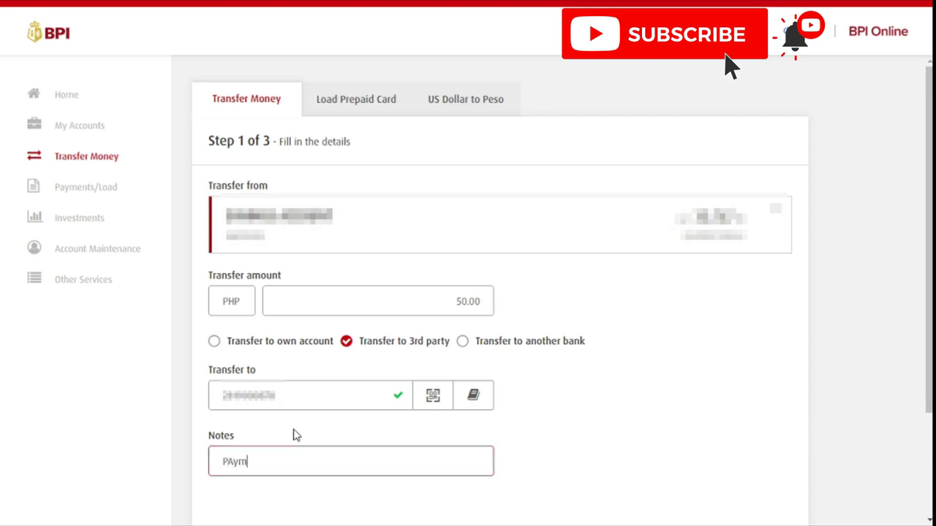
text(ent for )
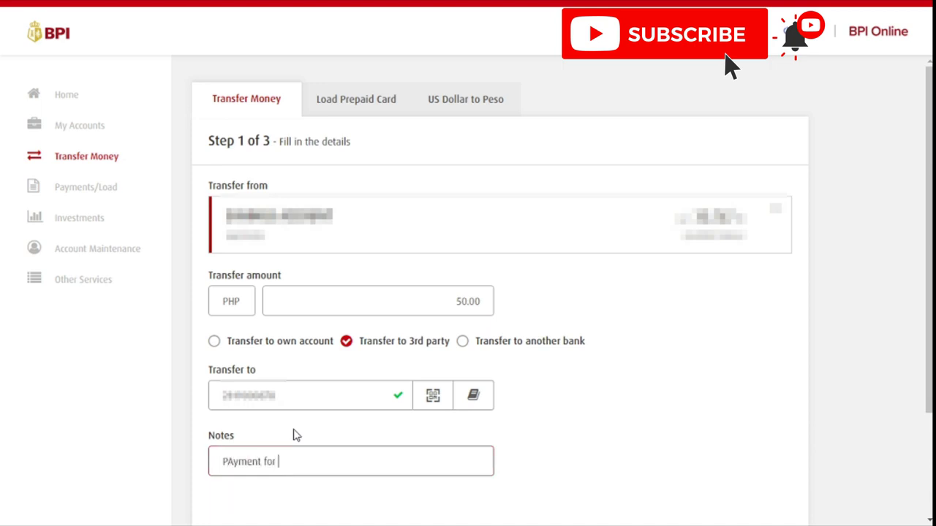
text(onlise)
key(BackSpace)
key(BackSpace)
key(BackSpace)
text(ne)
key(BackSpace)
key(BackSpace)
text(s)
key(BackSpace)
text(e sea)
key(BackSpace)
text(ller)
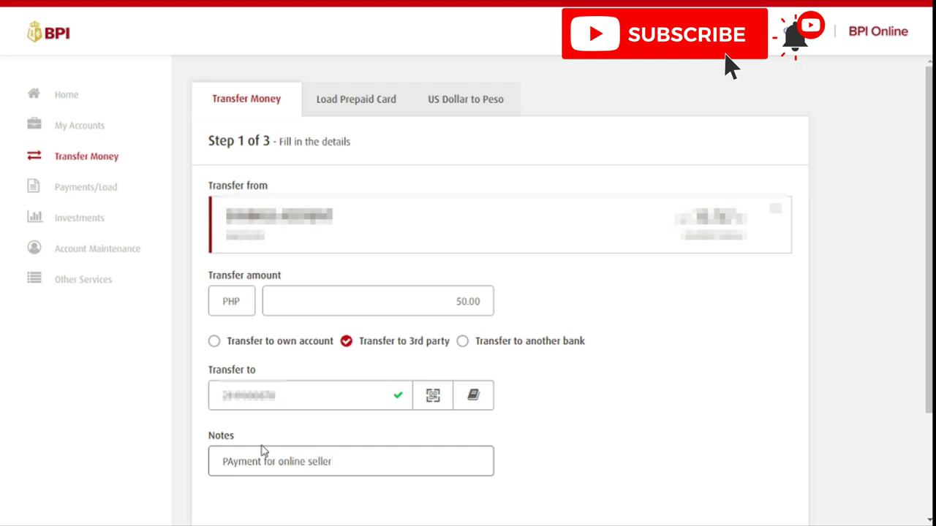
drag(228, 463, 234, 463)
text(a)
- Replace the entire note text with 'Test'
click(373, 461)
drag(372, 461, 207, 464)
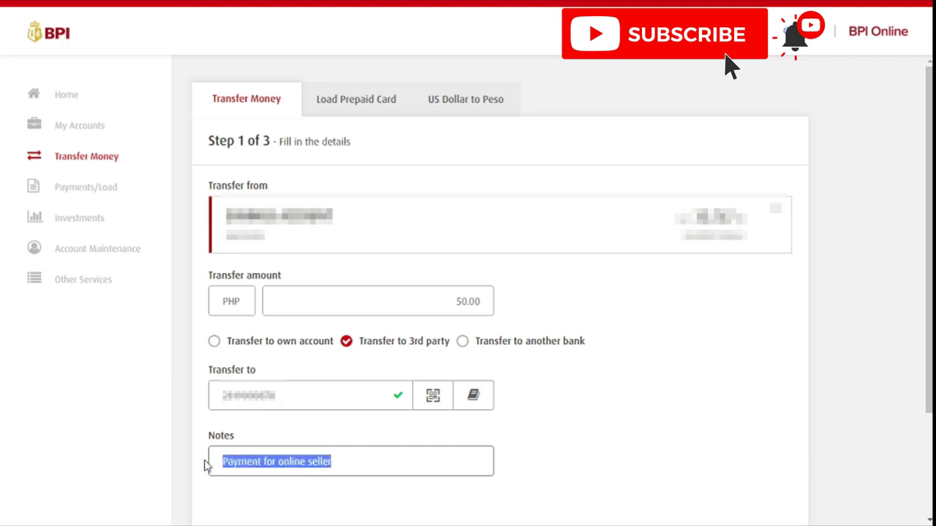
text(Test)
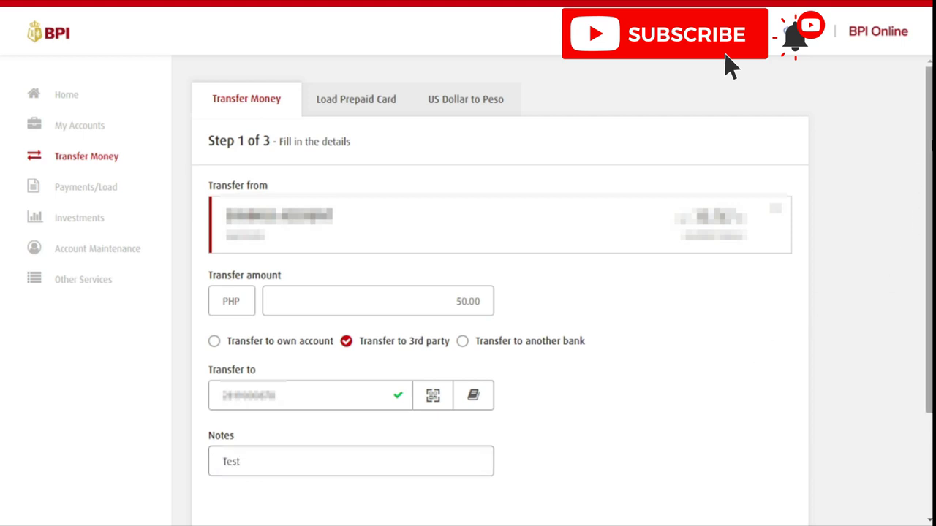
scroll(928, 439, down, 2)
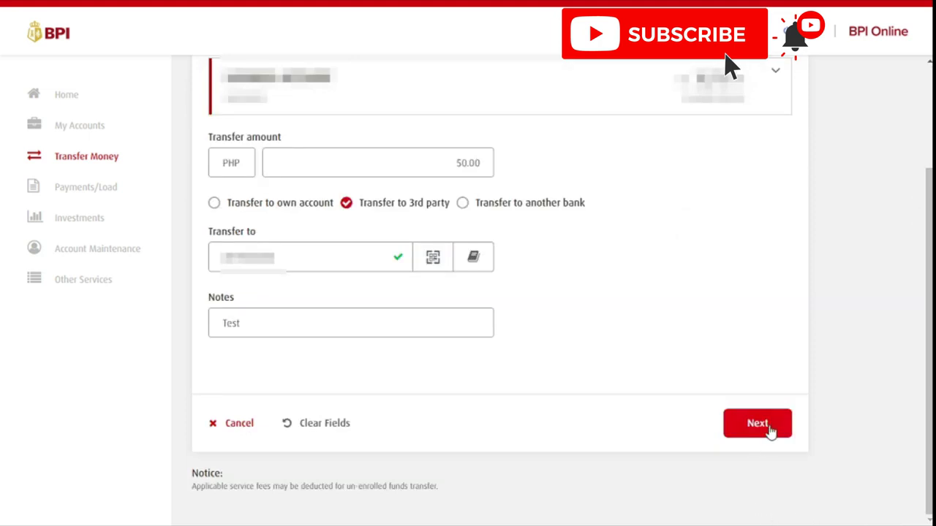
- Submit the completed transfer form with Next to request the one-time PIN
click(770, 431)
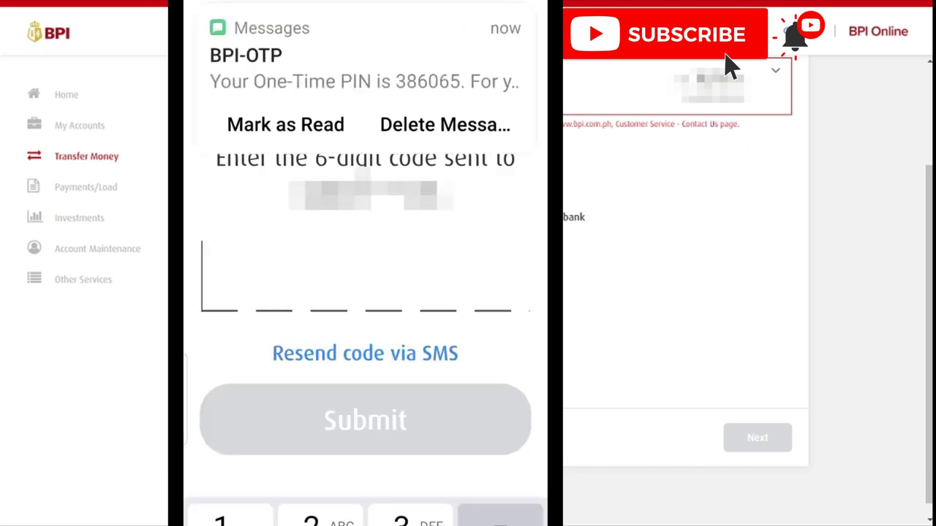
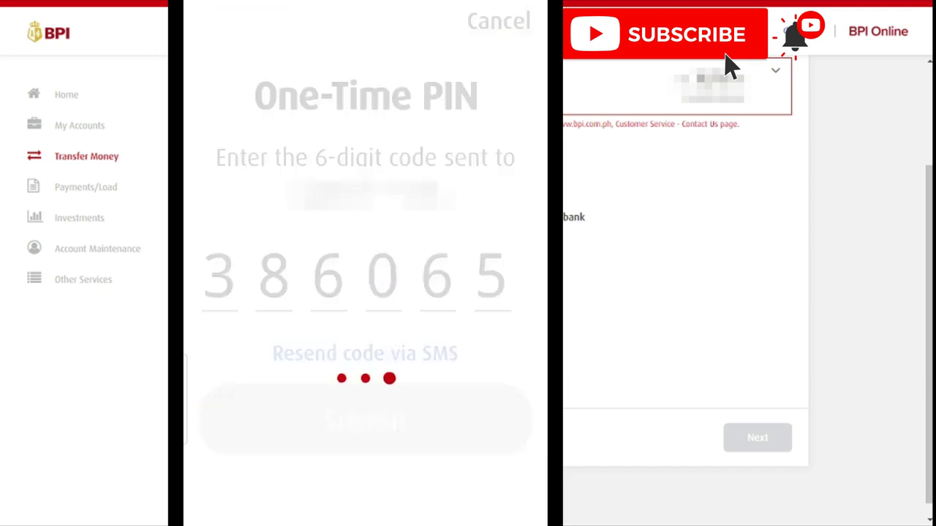